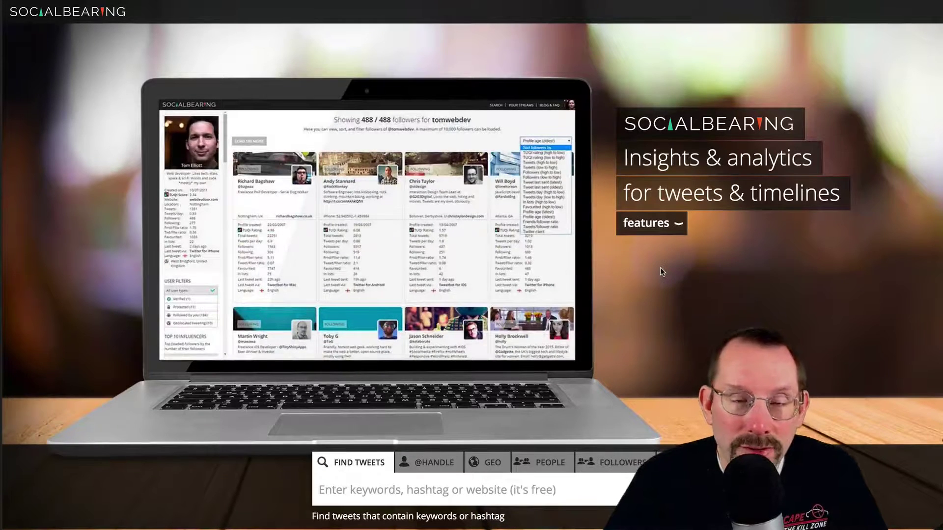
Scroll down through the features list and back up to the search area.
scroll(634, 261, down, 1)
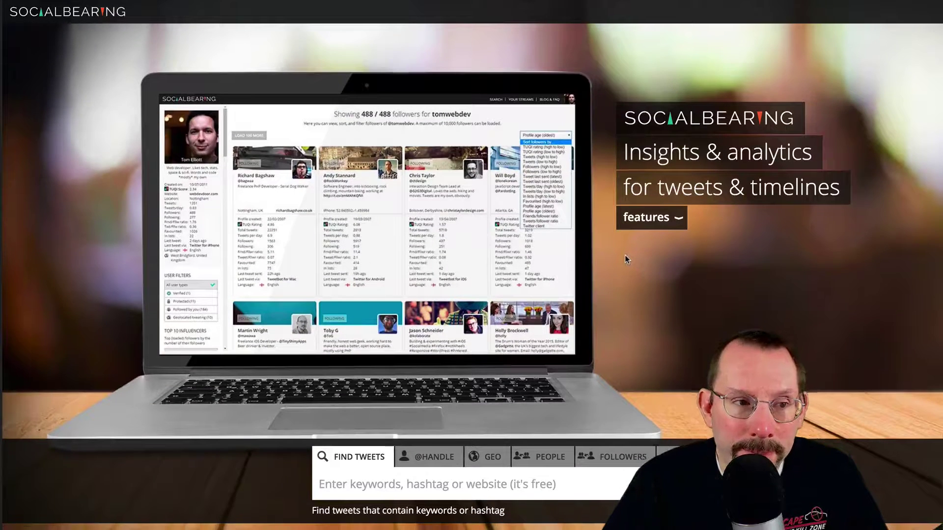
scroll(625, 259, down, 4)
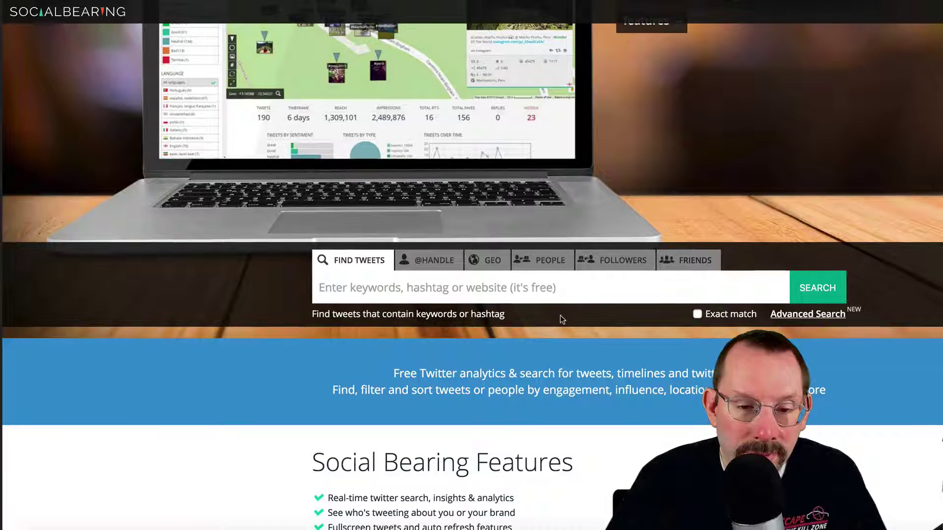
scroll(562, 319, down, 3)
scroll(562, 319, down, 1)
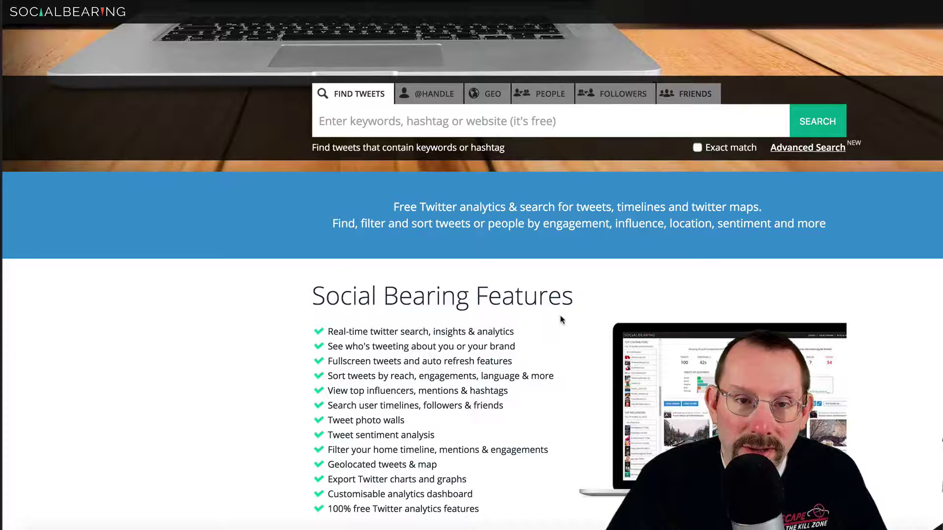
scroll(562, 319, up, 1)
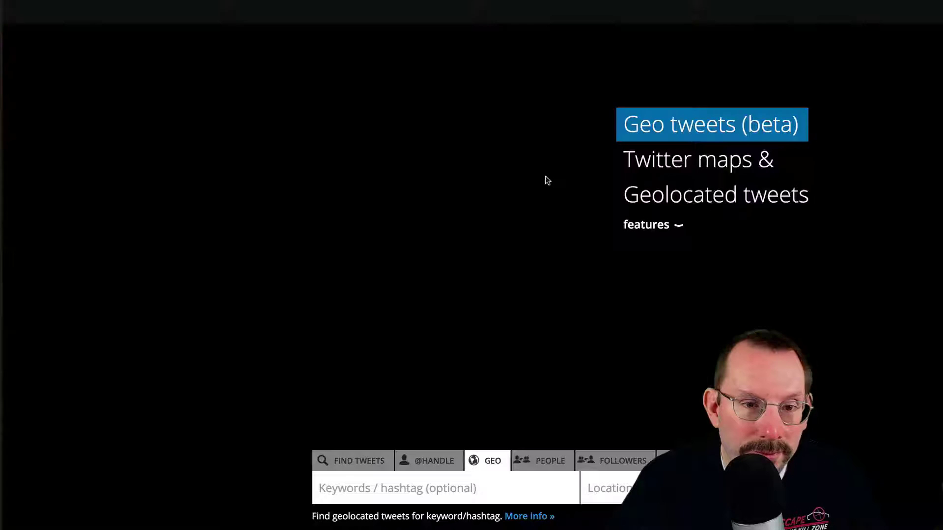
Enter Boston and accept the Boston, MA, United States location suggestion.
scroll(537, 185, down, 1)
scroll(537, 186, up, 1)
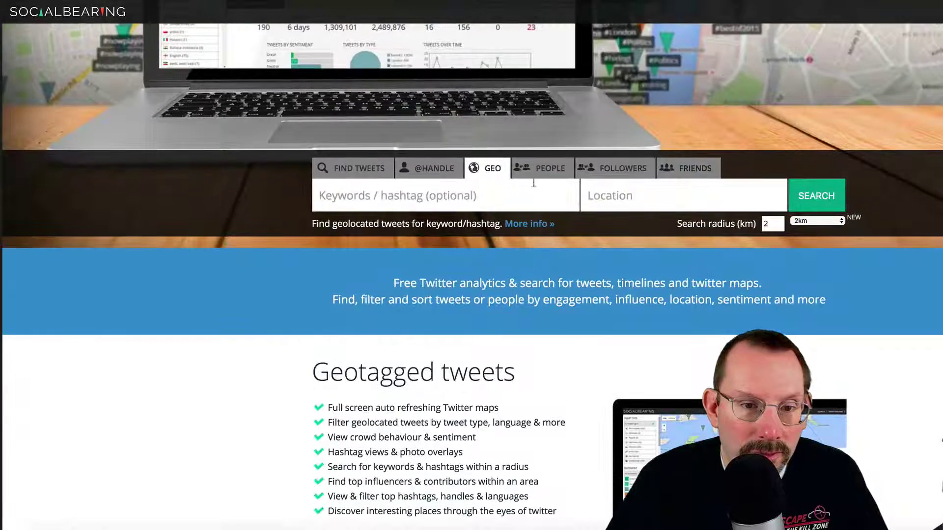
click(450, 200)
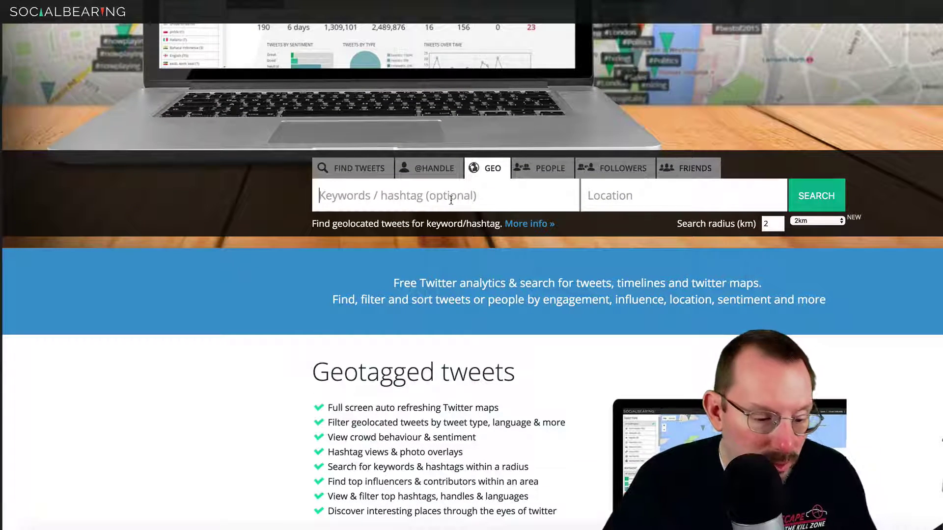
click(660, 203)
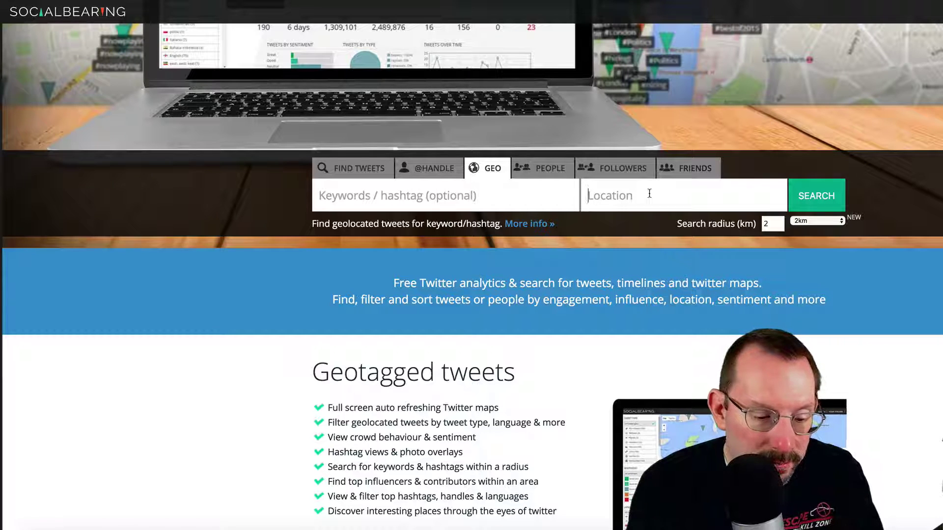
text(Tr)
key(BackSpace)
key(BackSpace)
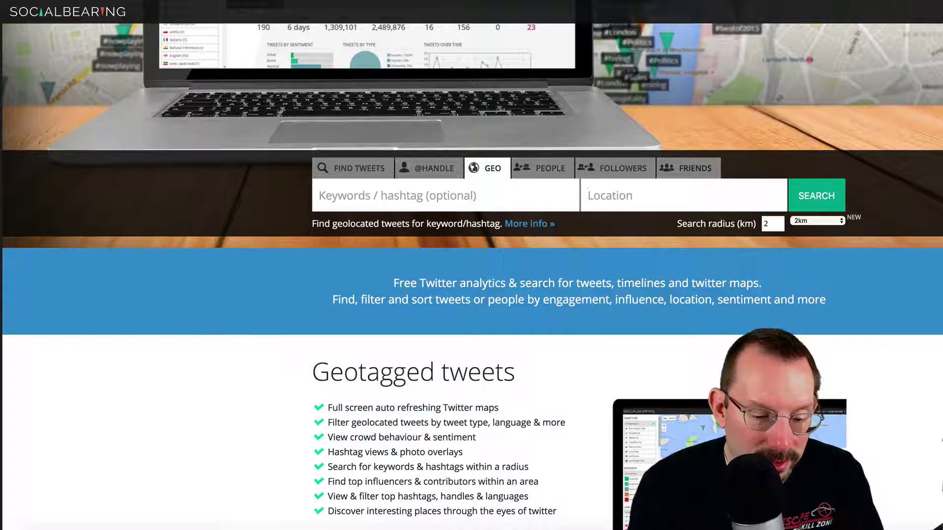
text(Boston)
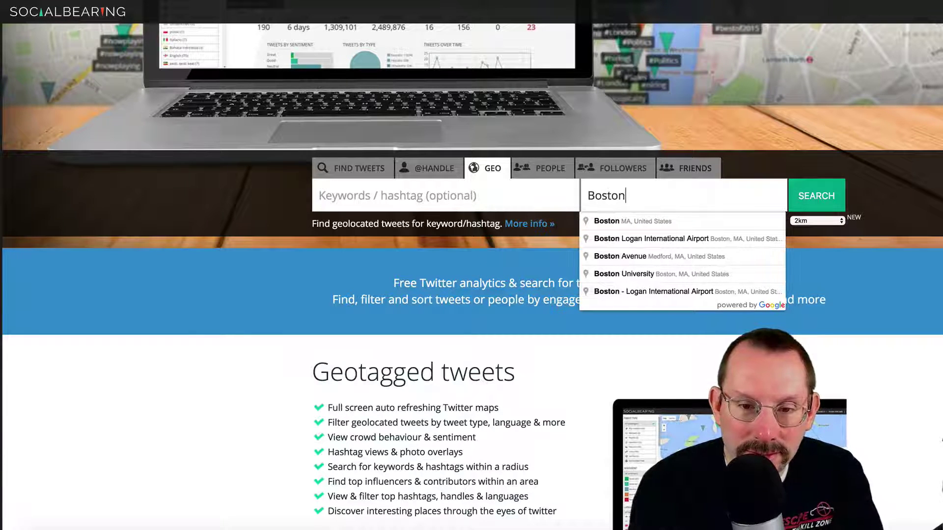
key(Down)
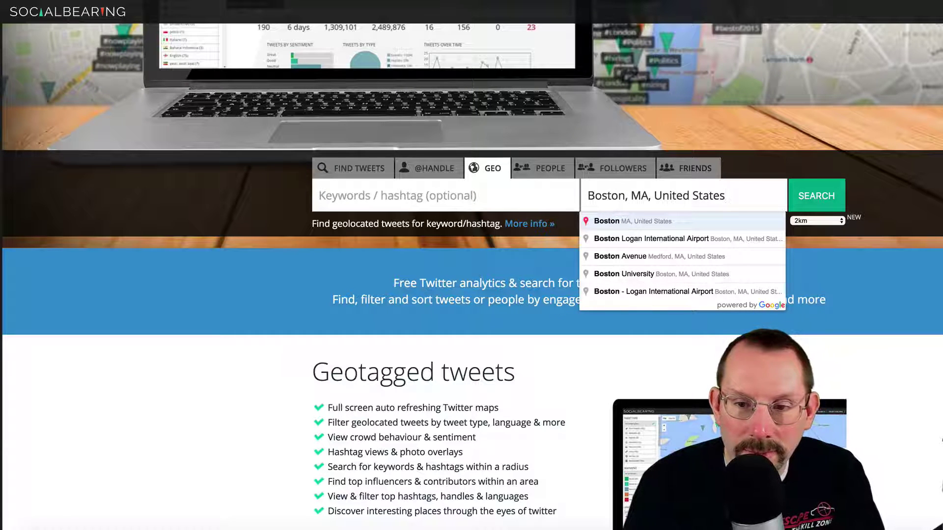
key(Return)
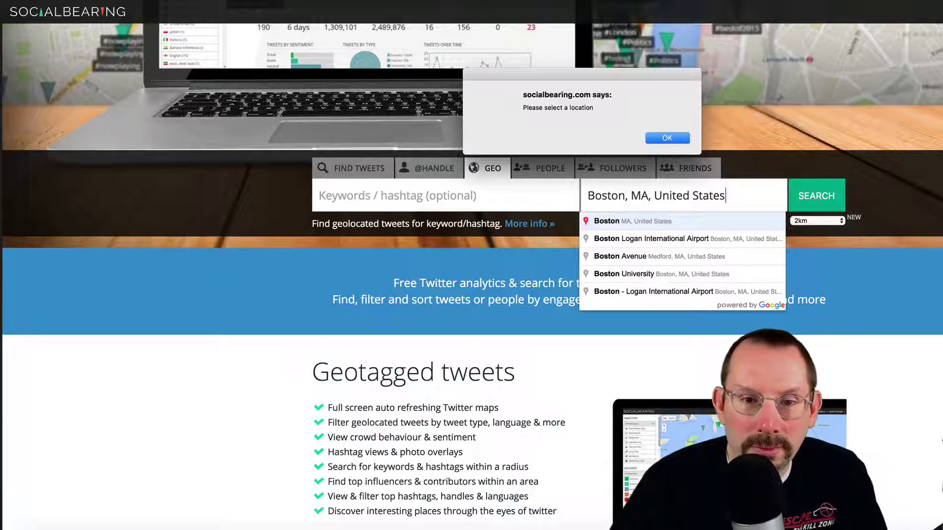
Dismiss the select-a-location warning and close the suggestions list.
click(667, 137)
click(667, 142)
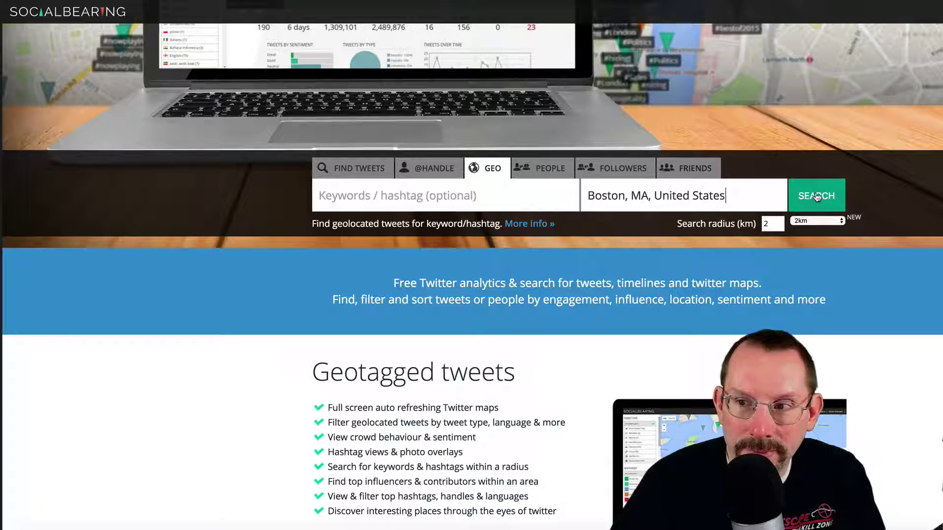
scroll(861, 186, up, 5)
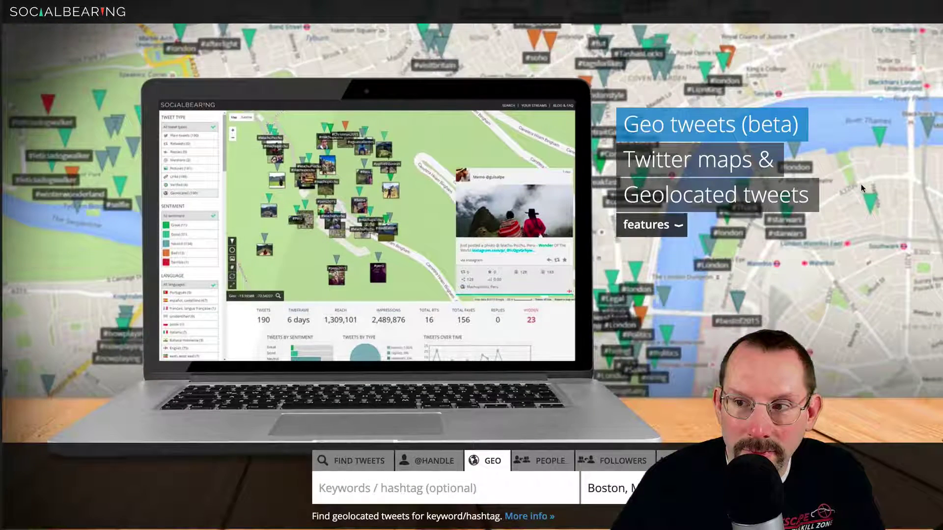
scroll(861, 187, down, 5)
Run the Boston geo search, sign in with Twitter and authorize the app.
click(823, 118)
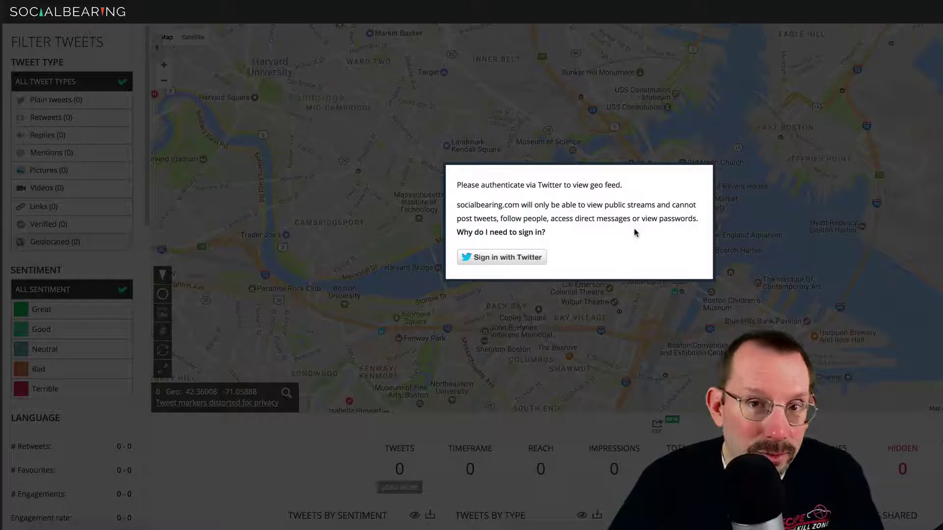
click(494, 259)
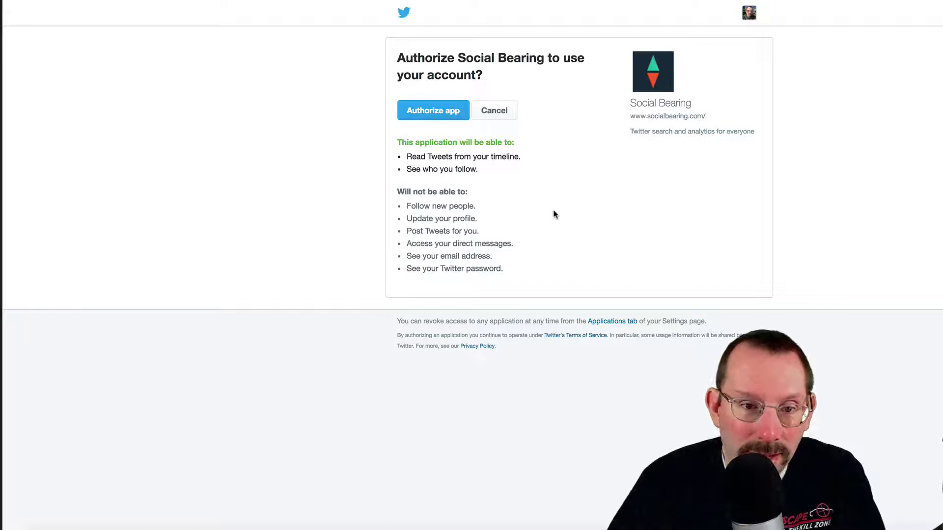
click(415, 109)
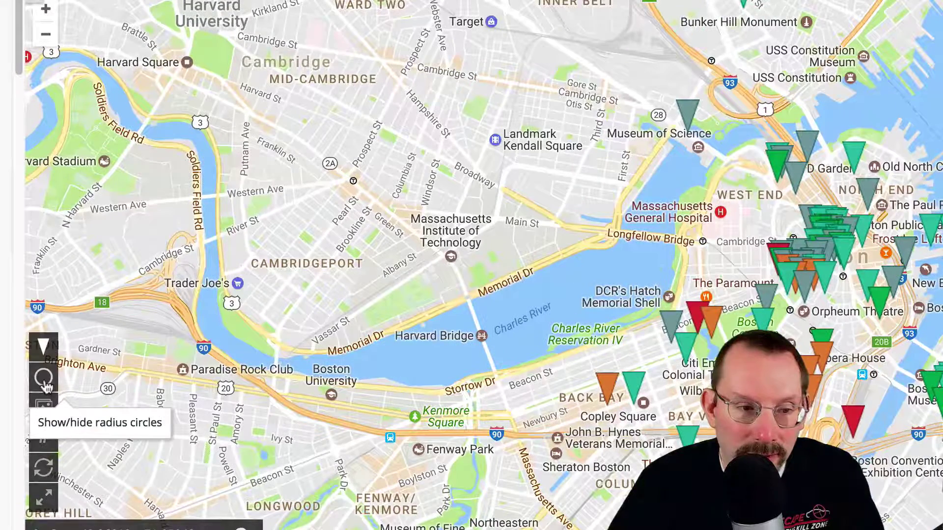
Toggle the map's radius circles and open a marker's tweet about a frozen lake.
click(44, 382)
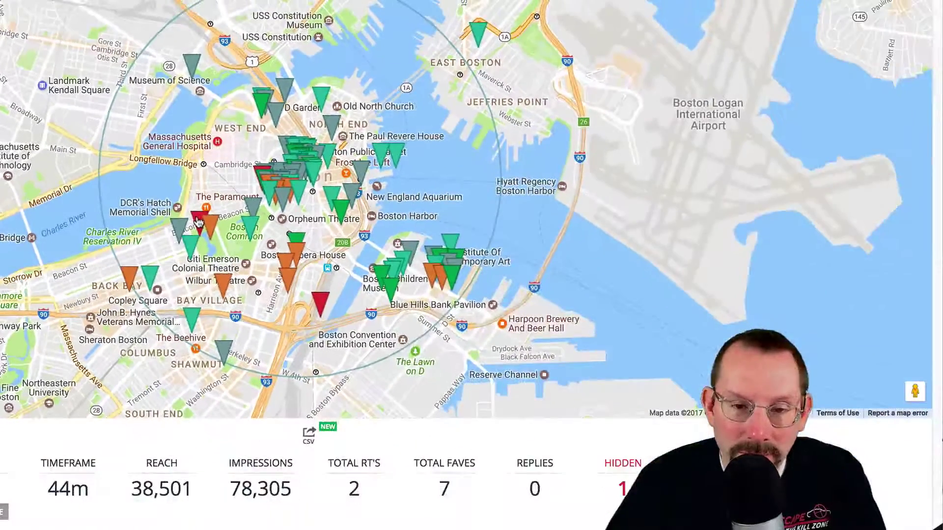
click(453, 264)
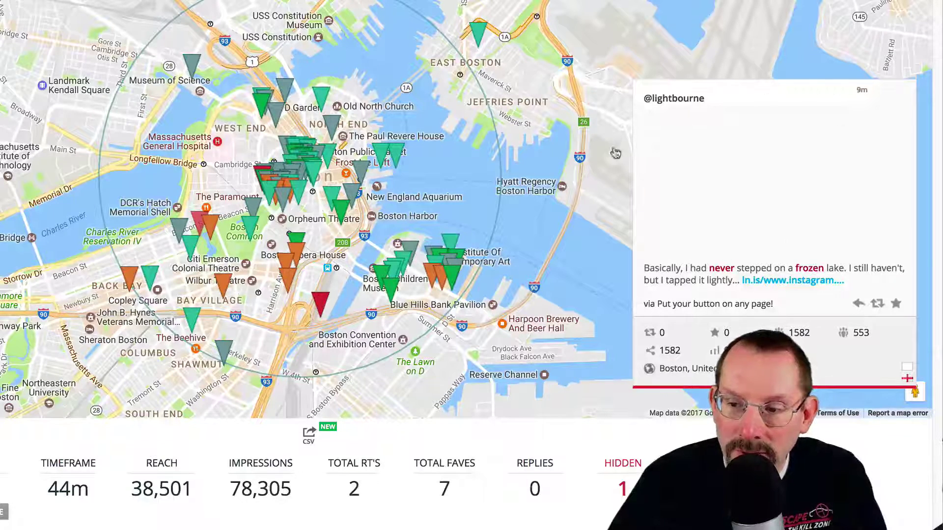
Preview tweets behind red, green, orange and Museum of Science markers, adjusting the map view.
click(318, 302)
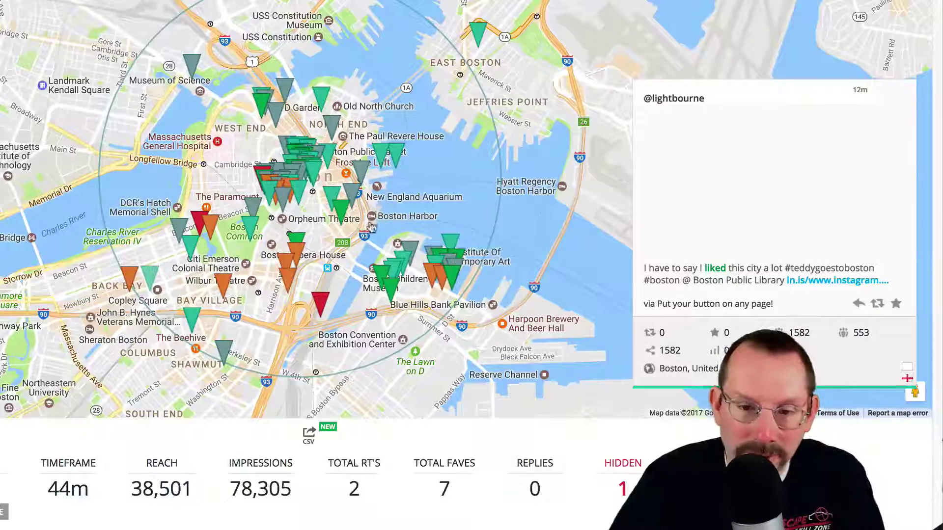
click(337, 197)
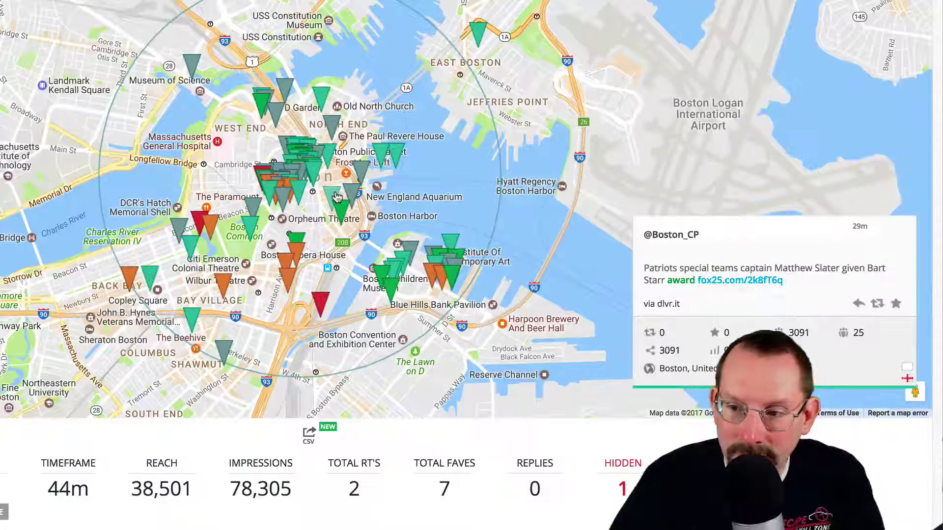
click(291, 278)
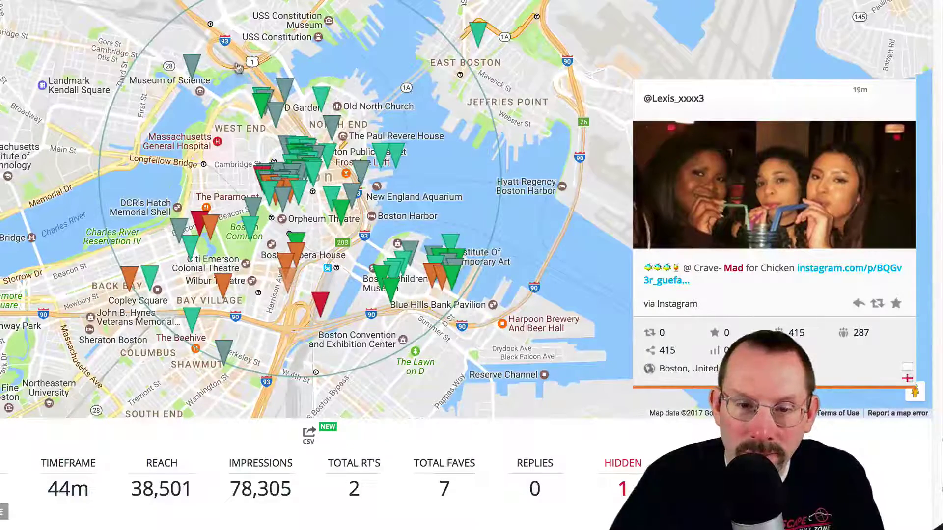
click(196, 65)
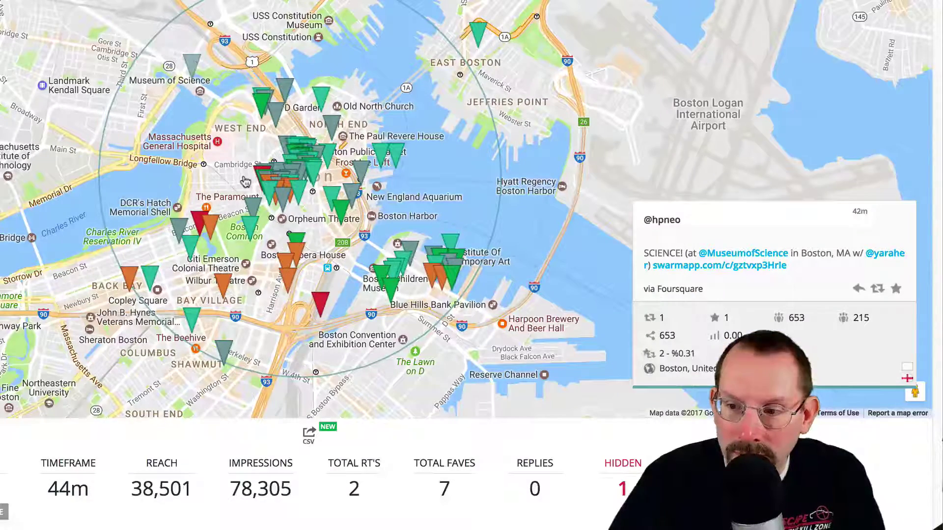
scroll(246, 182, down, 3)
scroll(246, 181, up, 2)
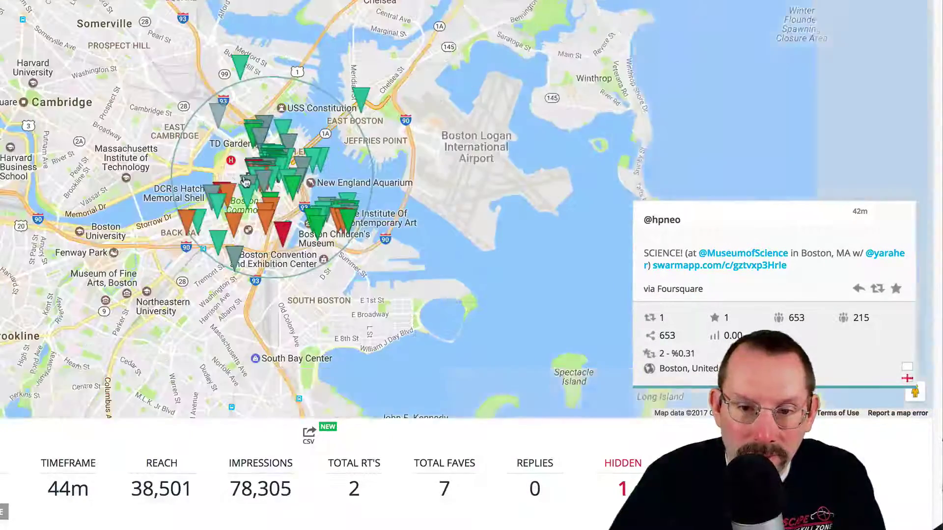
scroll(245, 182, up, 2)
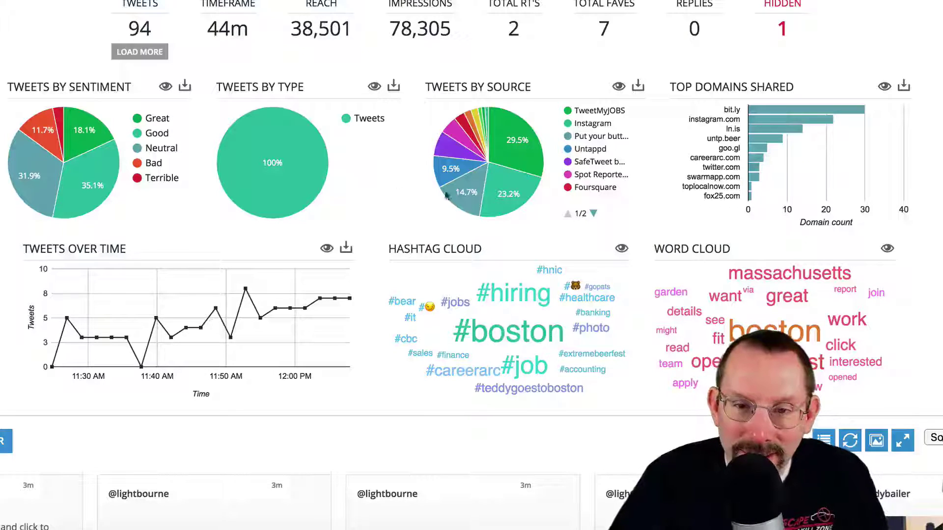
mouse_move(484, 151)
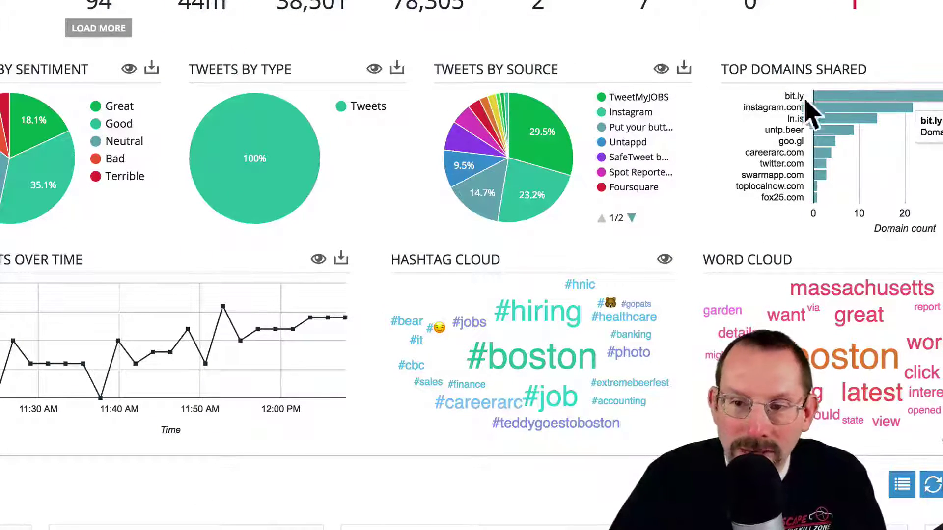
scroll(572, 252, down, 3)
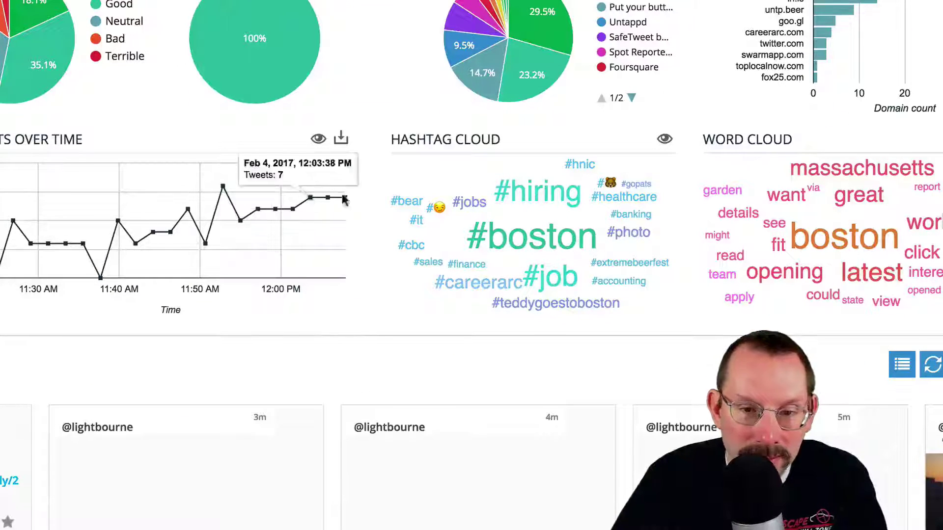
scroll(426, 245, down, 1)
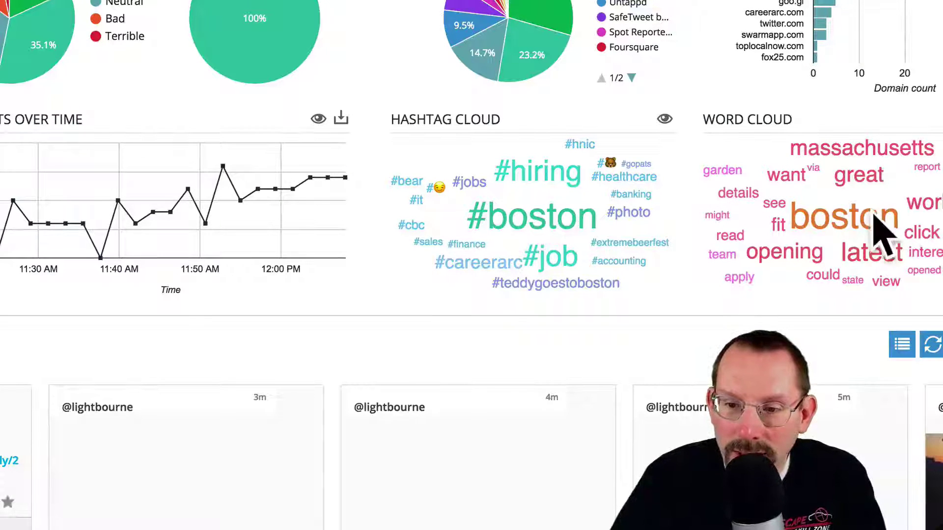
scroll(612, 267, down, 2)
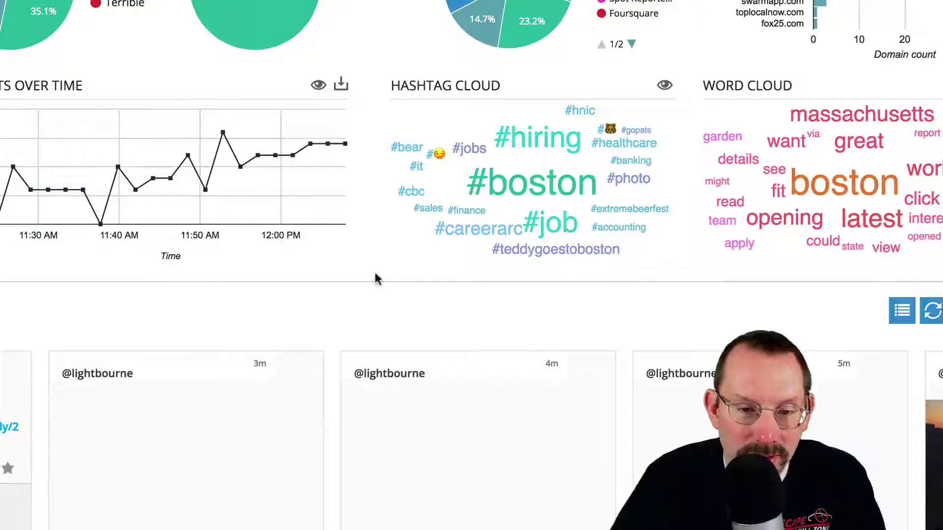
scroll(375, 275, down, 1)
scroll(304, 233, down, 3)
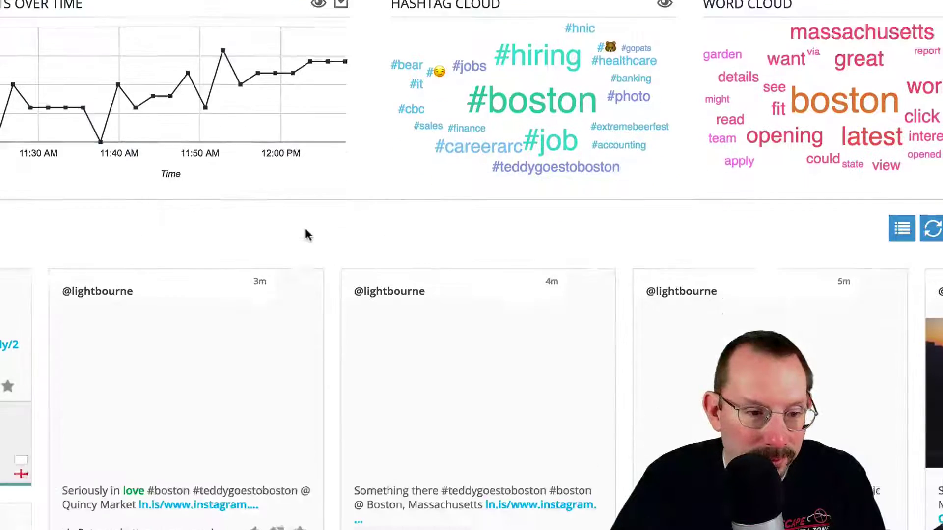
scroll(209, 263, down, 2)
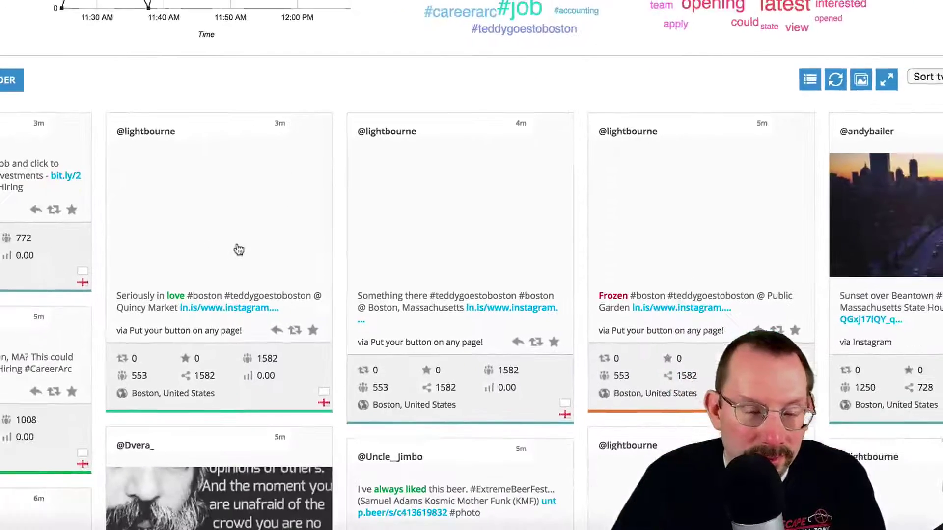
scroll(239, 250, down, 4)
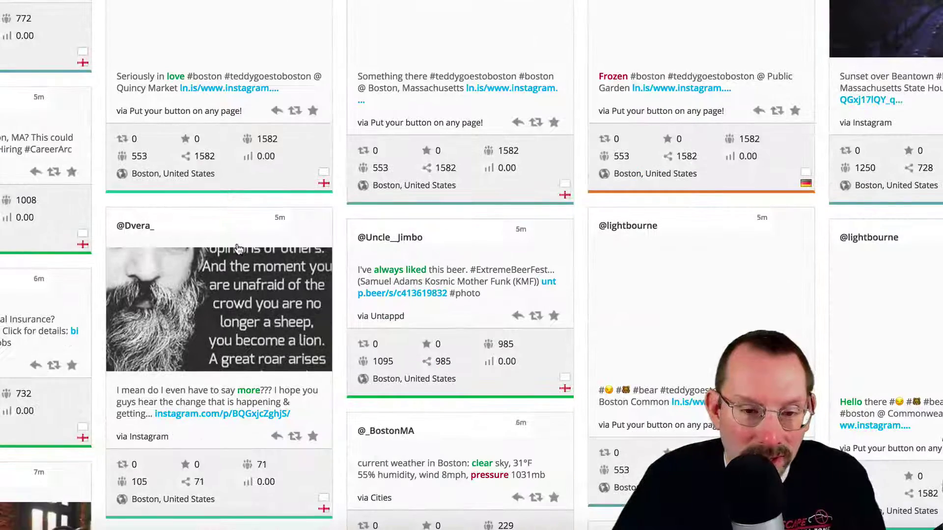
scroll(238, 246, down, 1)
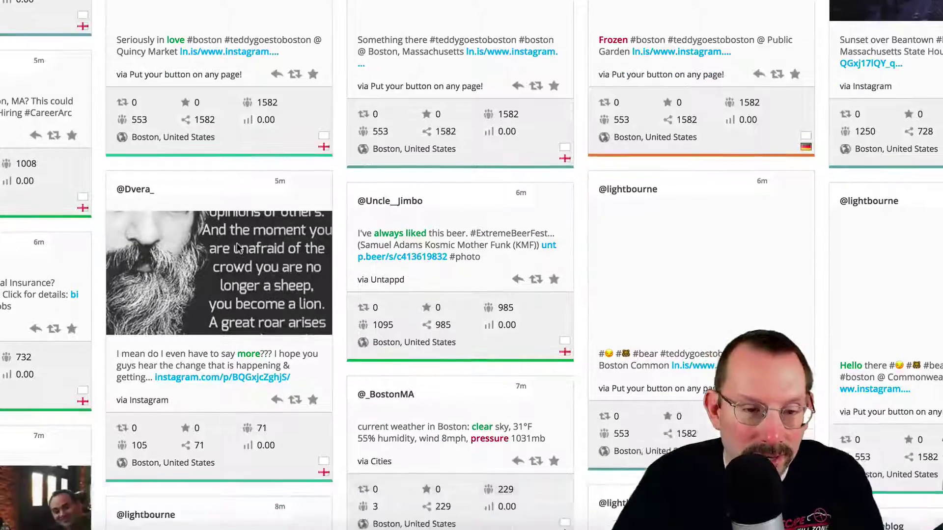
scroll(238, 246, down, 2)
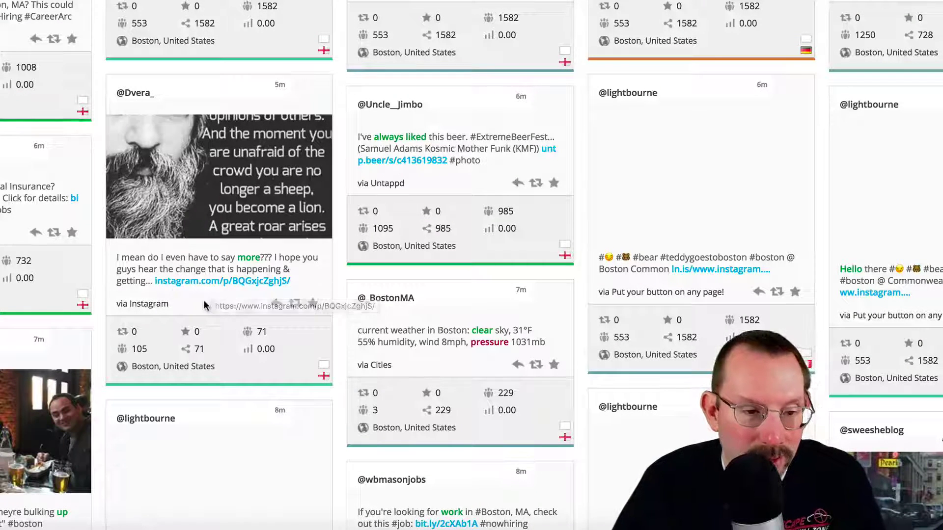
mouse_move(198, 350)
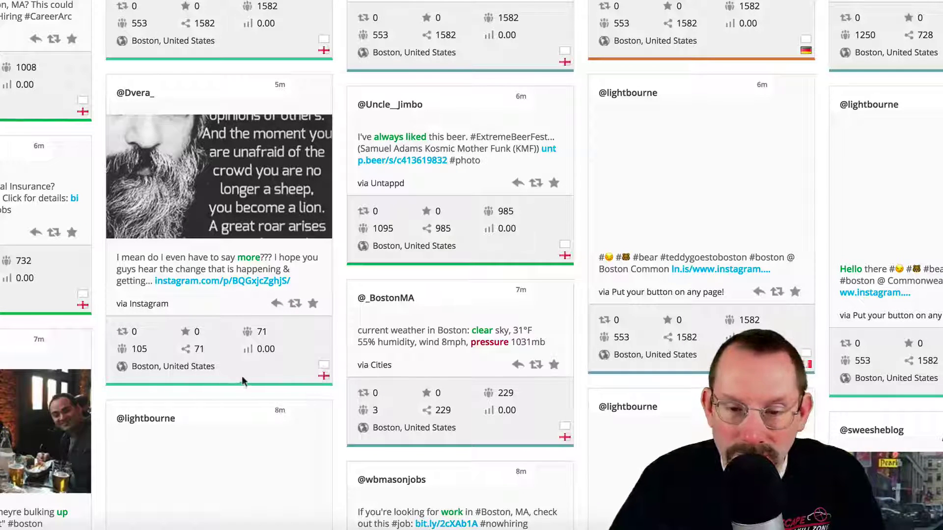
scroll(319, 371, down, 7)
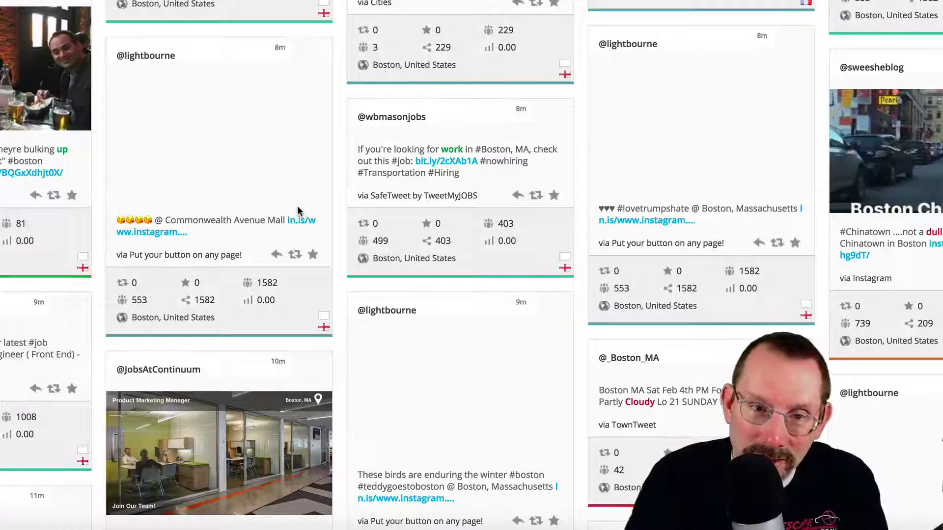
scroll(296, 210, down, 3)
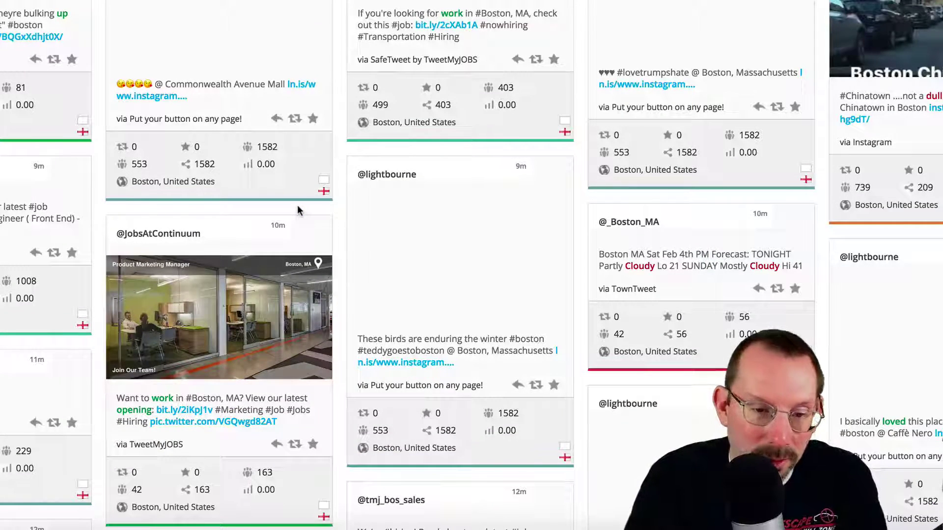
scroll(296, 210, down, 4)
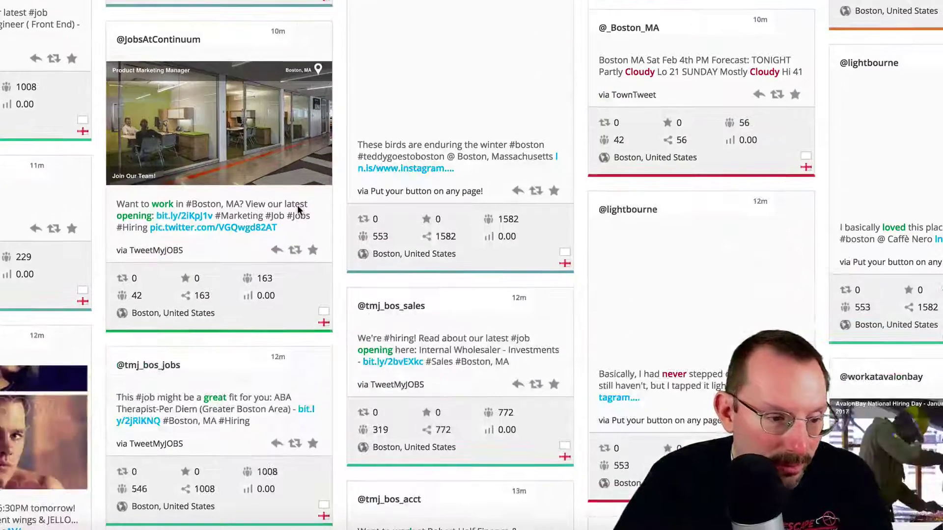
scroll(28, 374, down, 2)
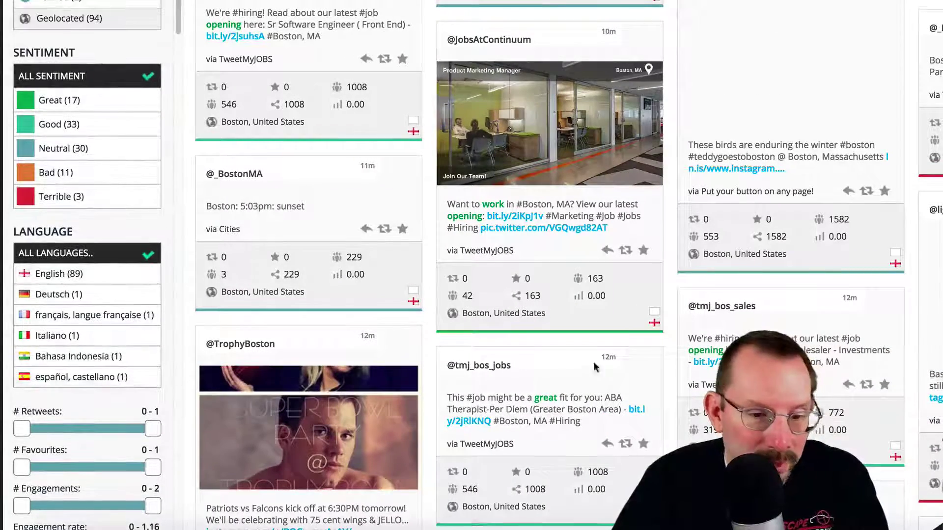
Zoom the map close over the Charles River and bring Tweet Type filters into view.
scroll(593, 361, down, 5)
scroll(604, 365, up, 6)
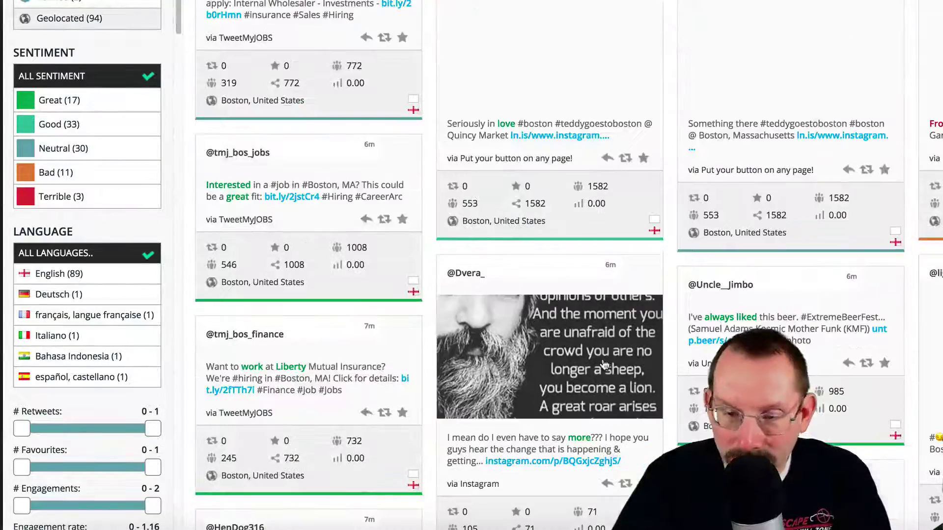
scroll(604, 365, up, 15)
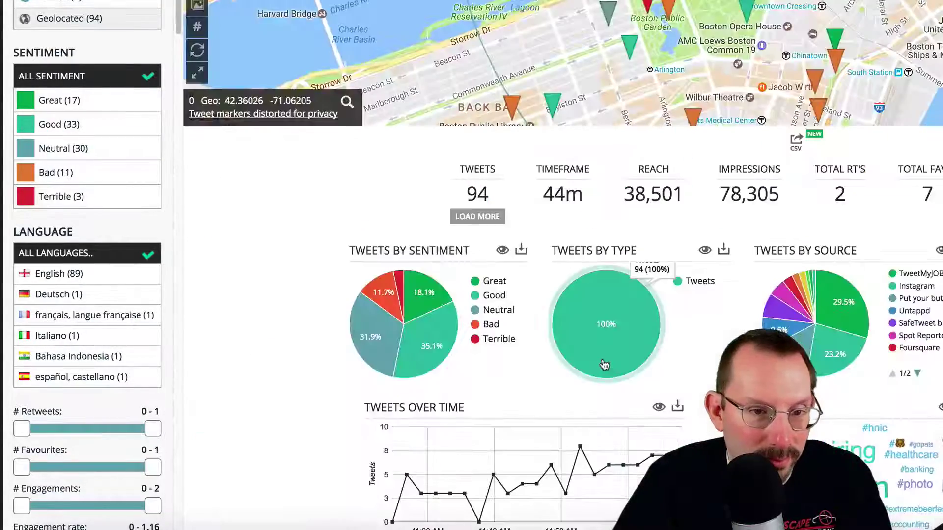
scroll(605, 365, up, 5)
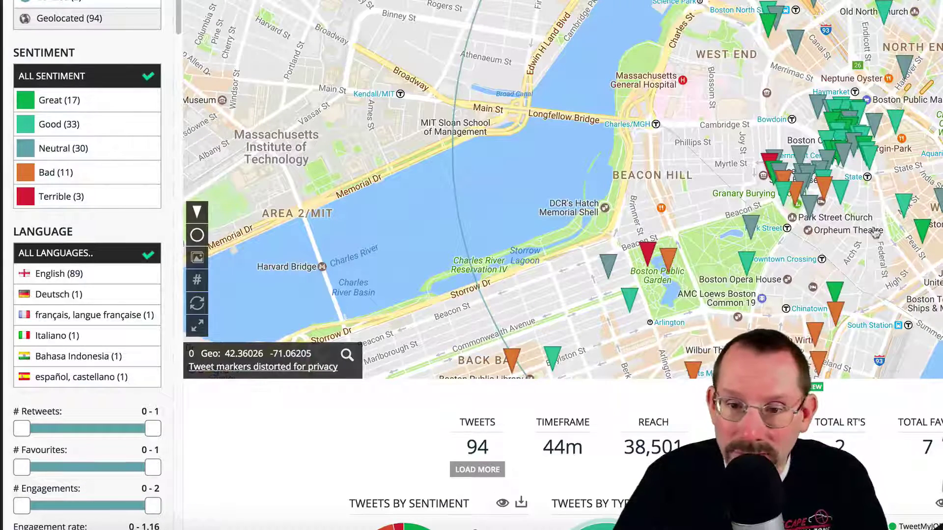
scroll(502, 173, up, 2)
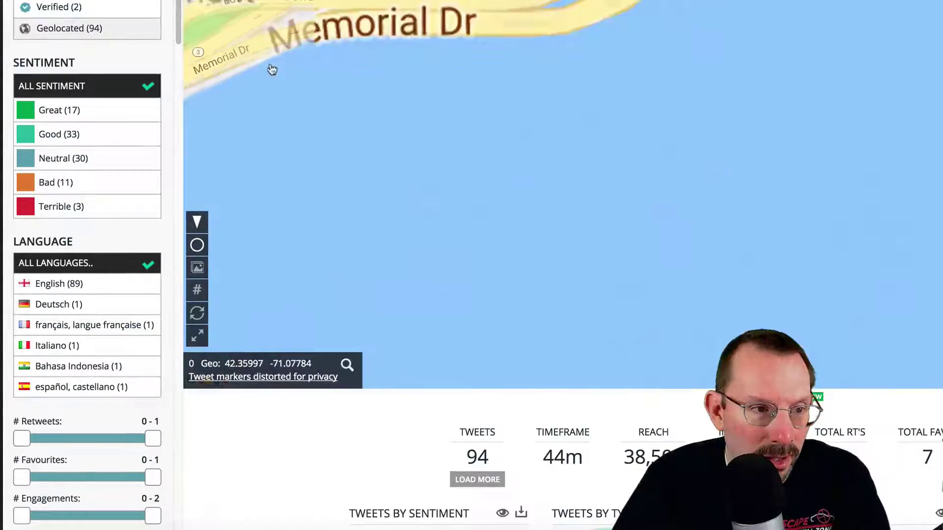
scroll(173, 7, up, 3)
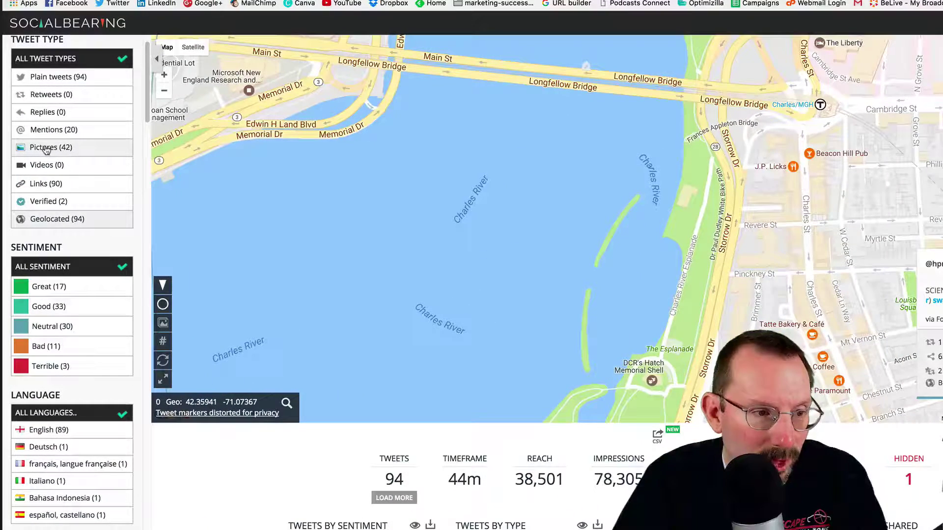
Filter to the 42 picture tweets and pan the map to downtown Boston.
click(46, 150)
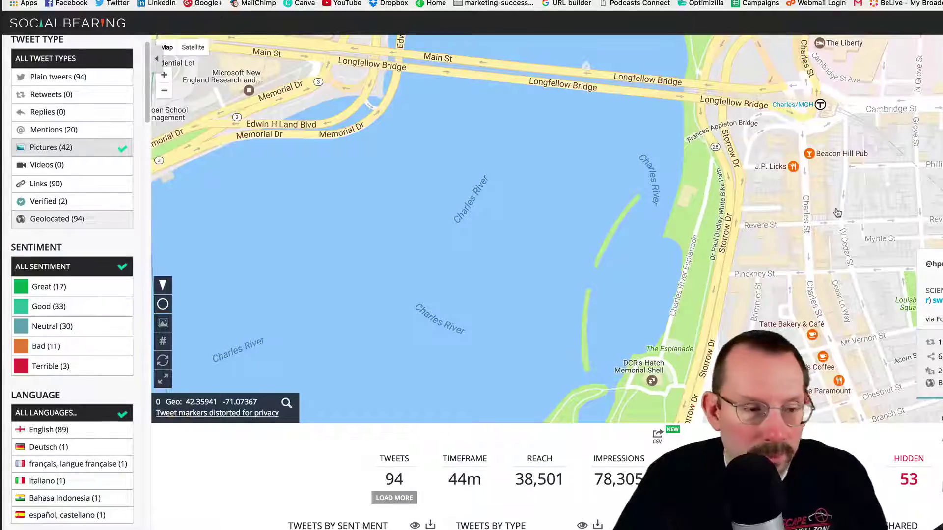
drag(837, 212, 167, 185)
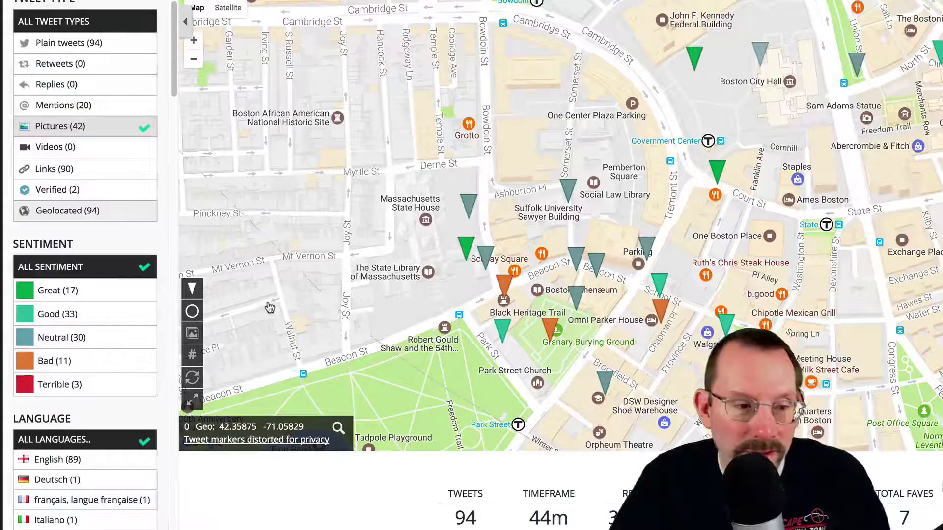
Turn on auto-refresh and scroll down to the updated 102-tweet stats and charts.
click(192, 379)
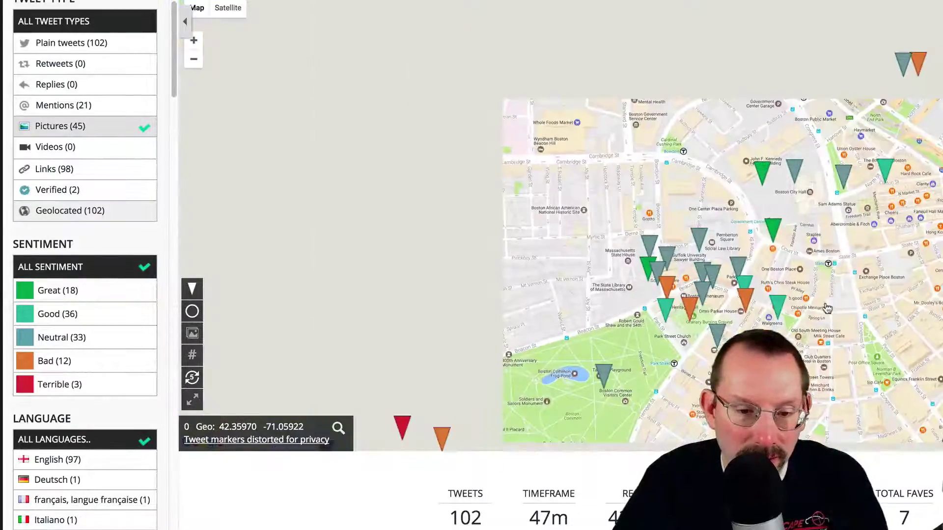
scroll(630, 488, down, 7)
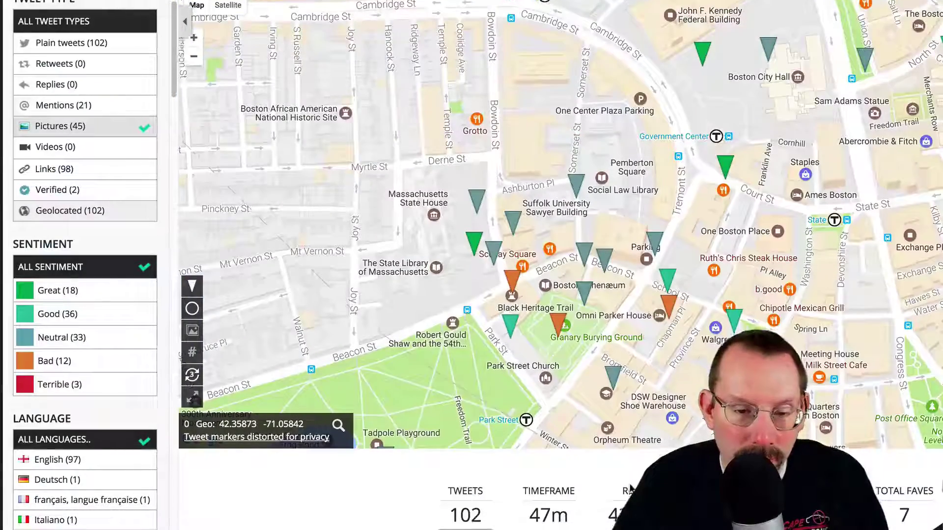
scroll(516, 434, down, 5)
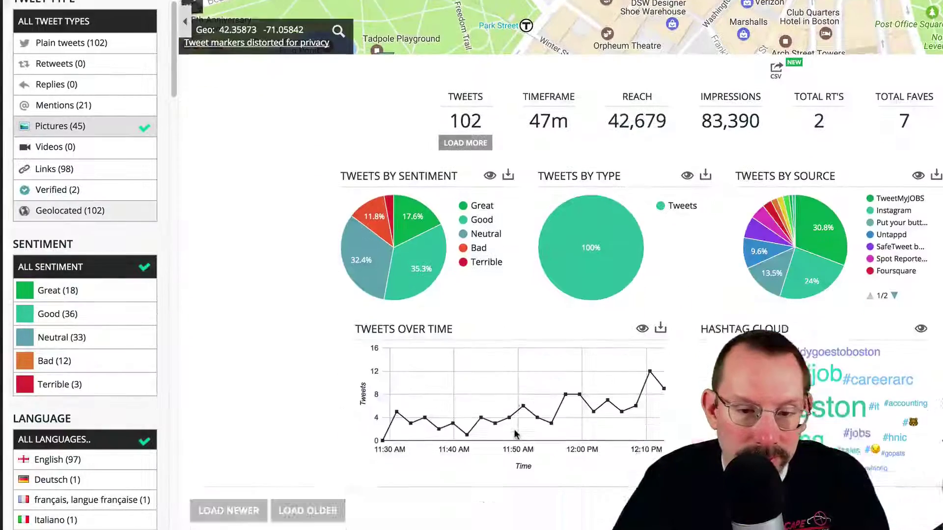
scroll(537, 376, down, 1)
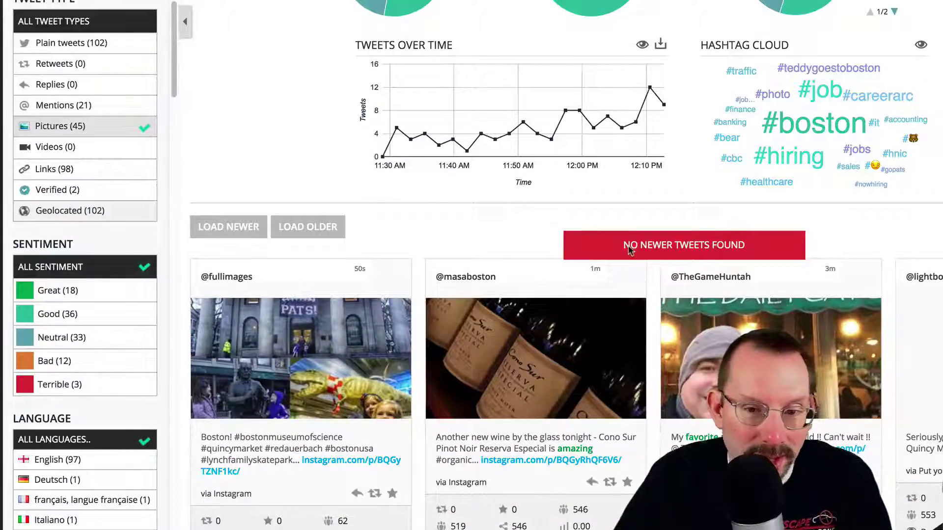
triple_click(729, 244)
click(576, 239)
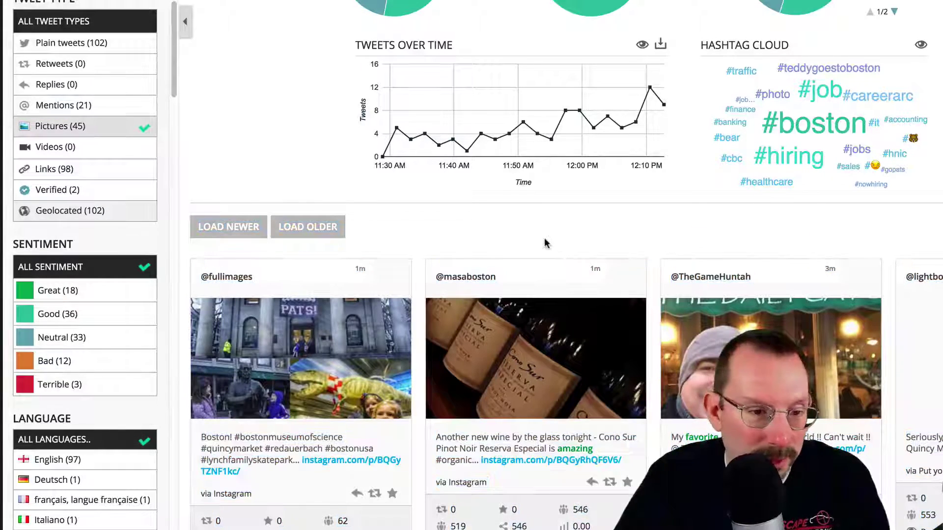
scroll(542, 242, up, 10)
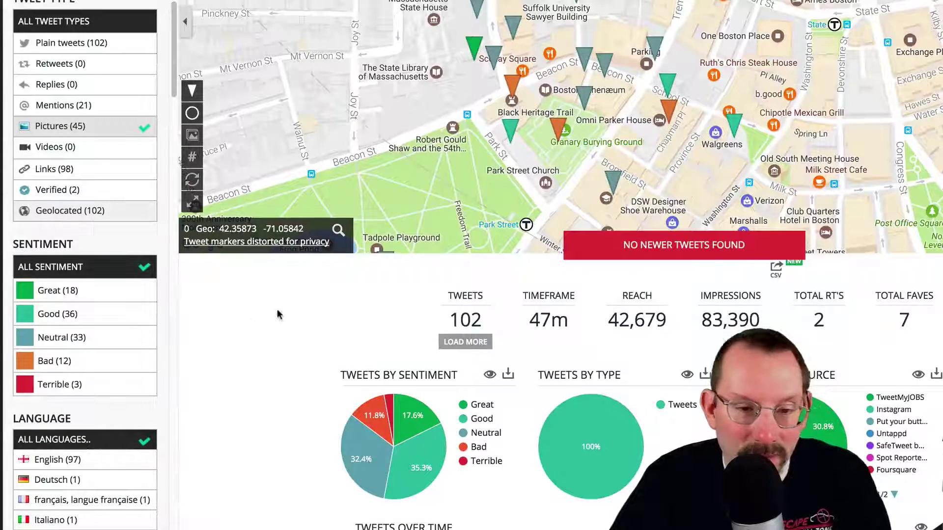
scroll(276, 315, down, 1)
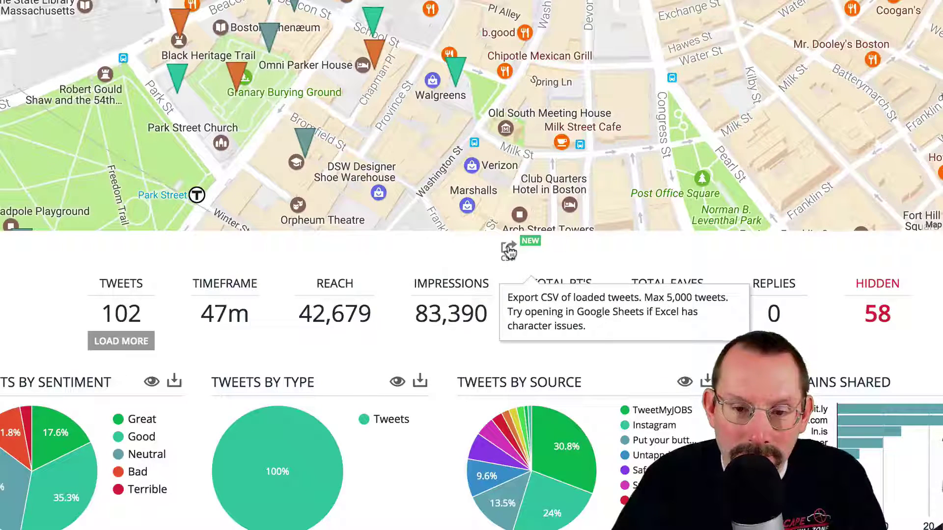
scroll(491, 275, down, 1)
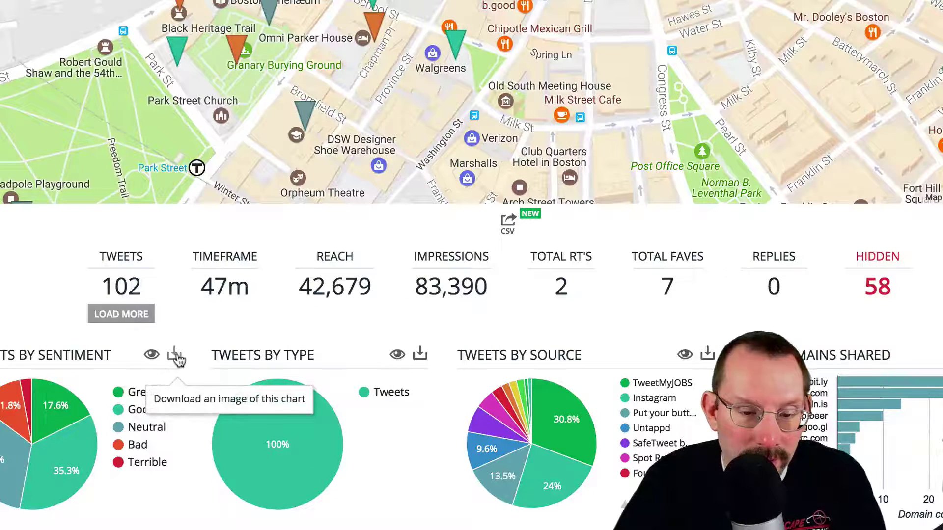
scroll(178, 360, down, 5)
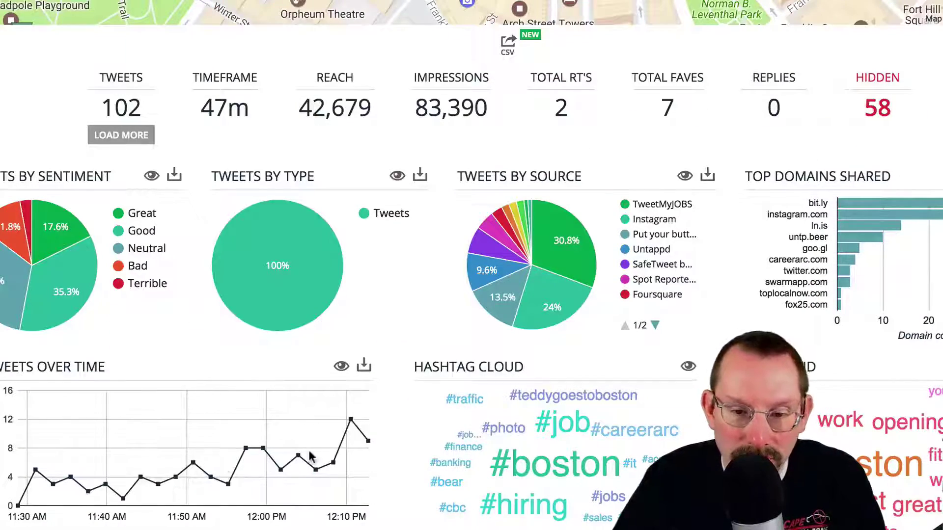
scroll(335, 446, down, 10)
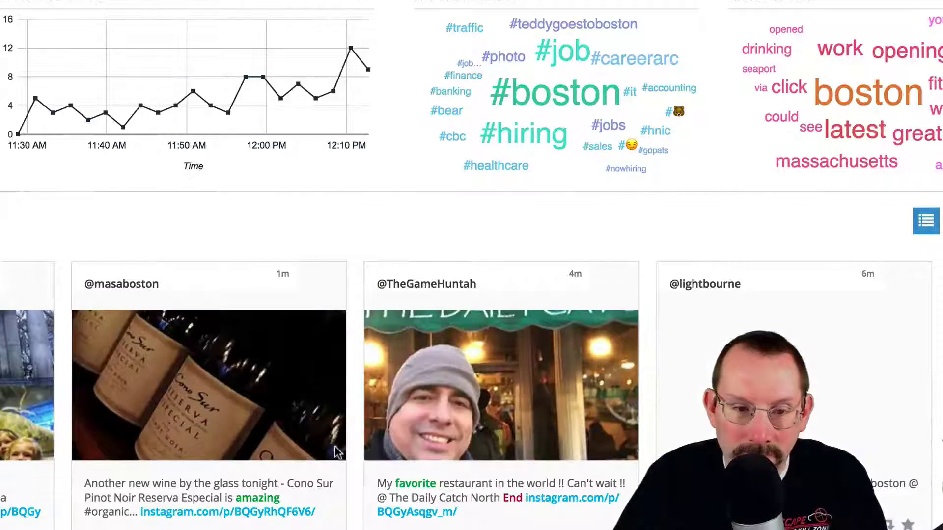
scroll(334, 450, down, 1)
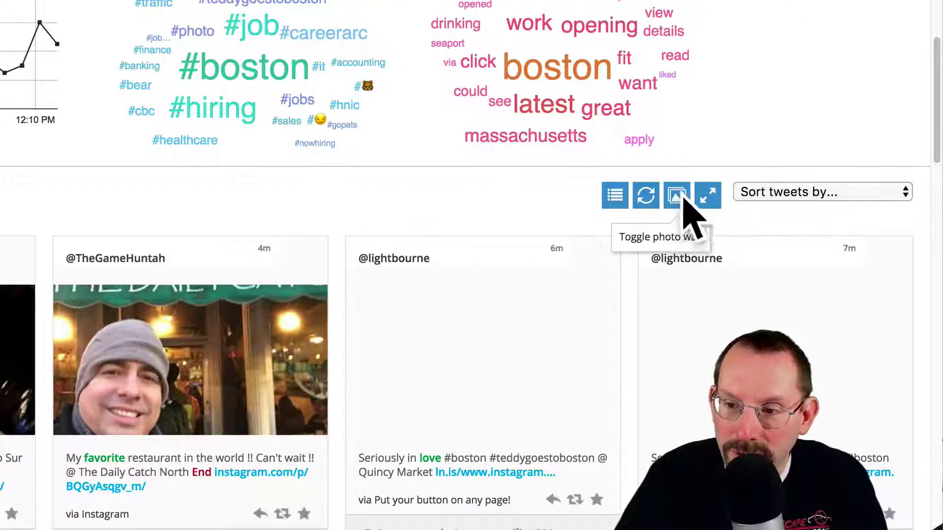
scroll(425, 237, up, 1)
scroll(423, 236, up, 14)
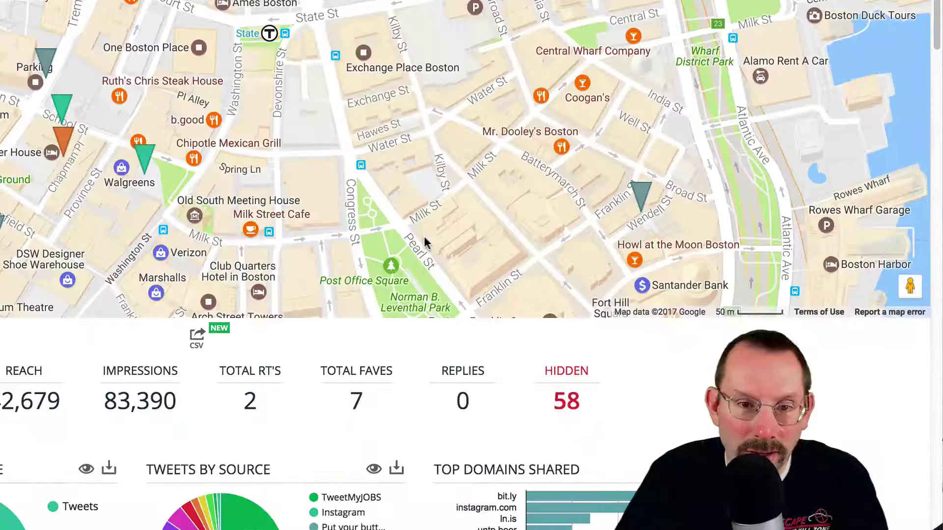
scroll(346, 374, down, 10)
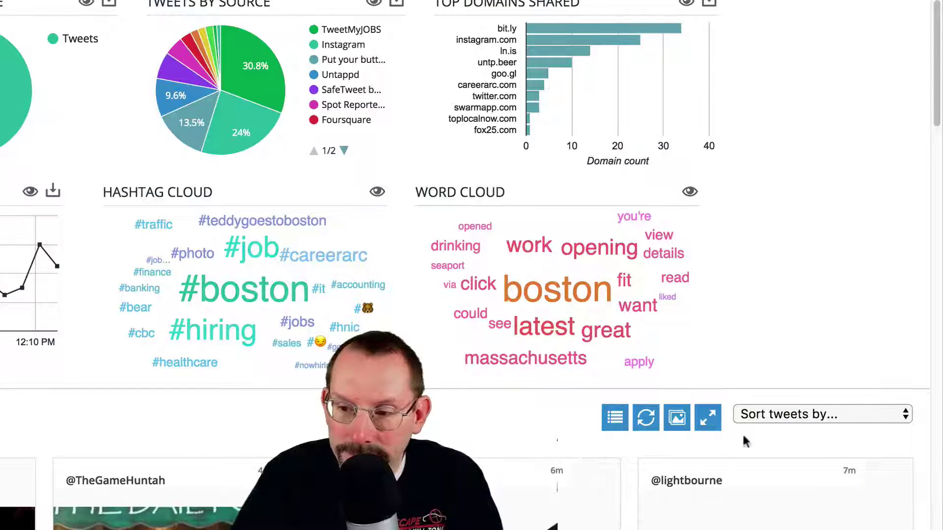
click(785, 415)
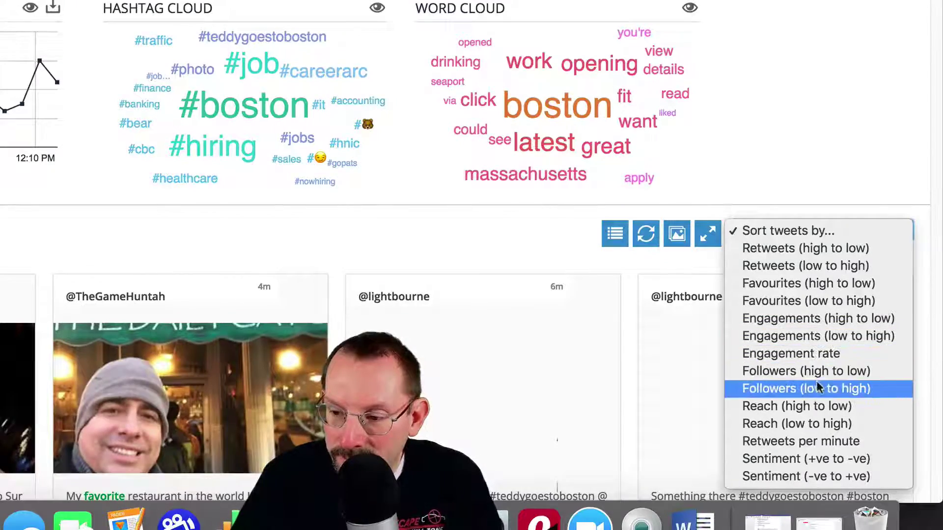
key(Escape)
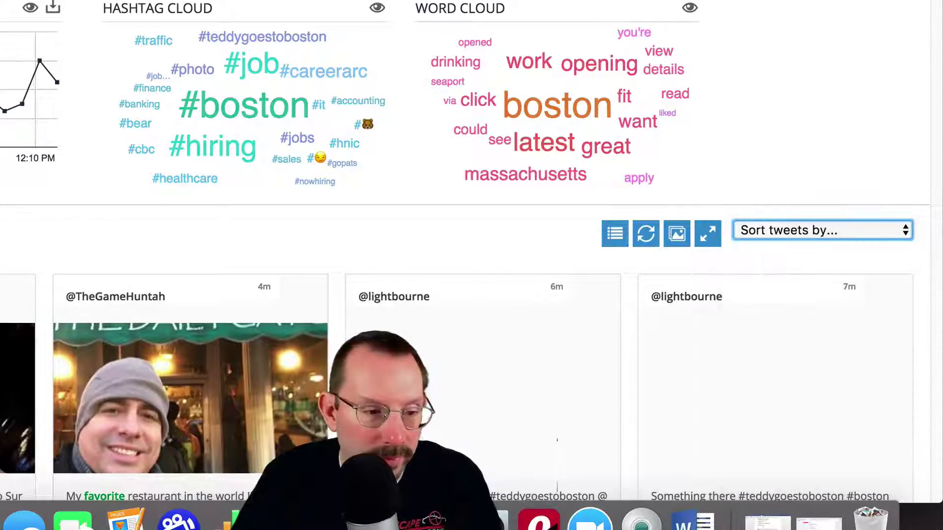